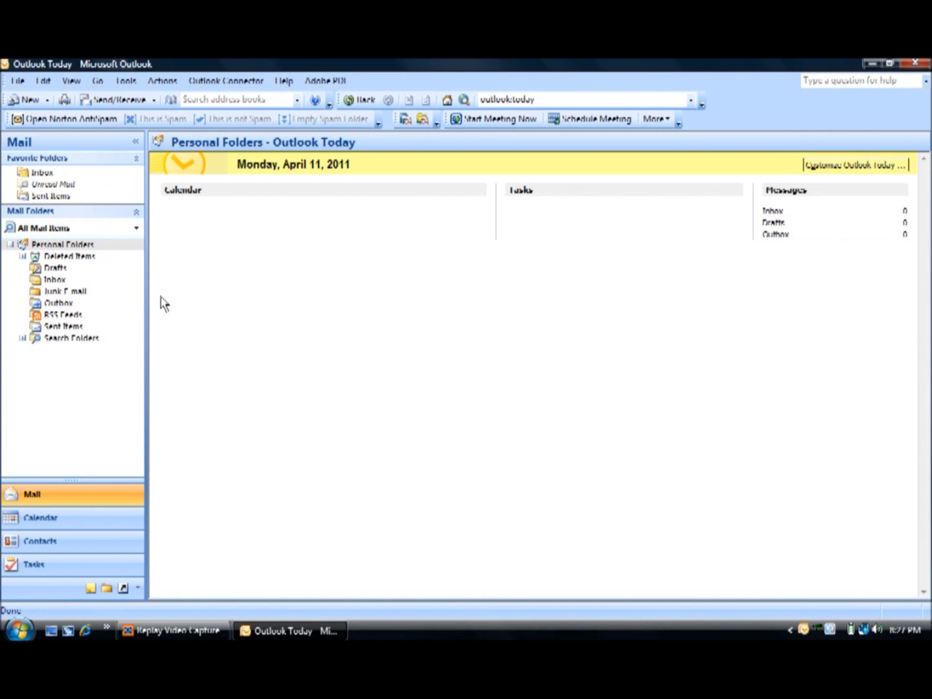
Step: Create a new 'family' folder inside Personal Folders
{"action": "left_click", "coordinate": [76, 251]}
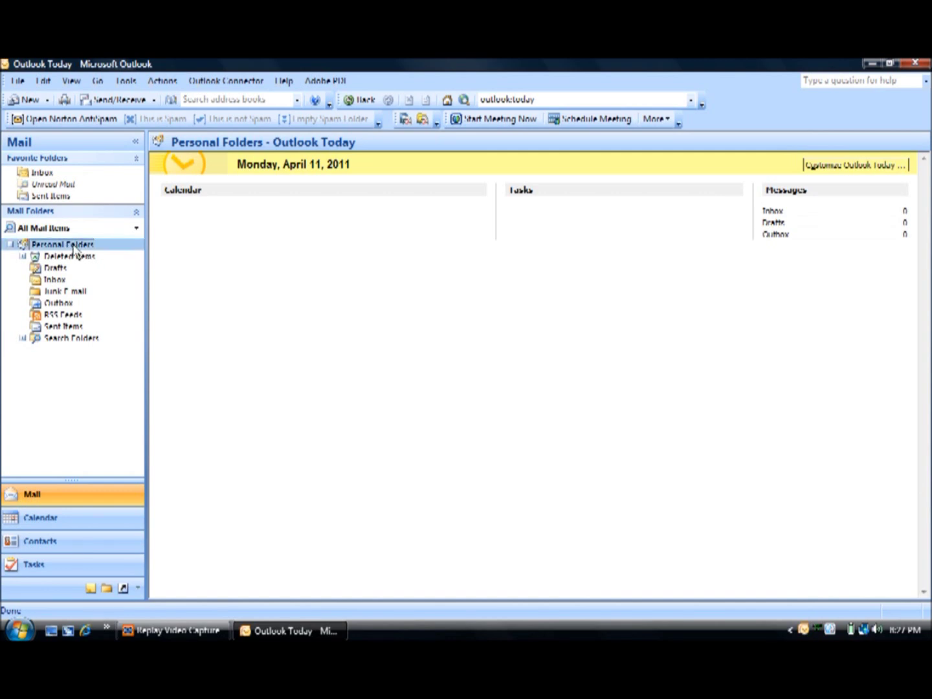
{"action": "right_click", "coordinate": [76, 251]}
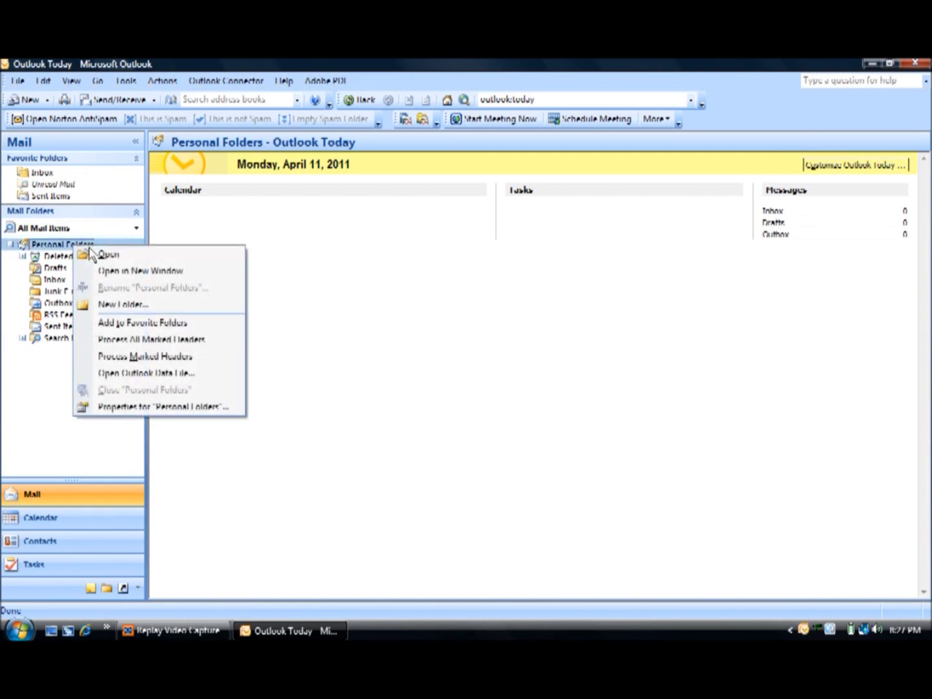
{"action": "left_click", "coordinate": [116, 312]}
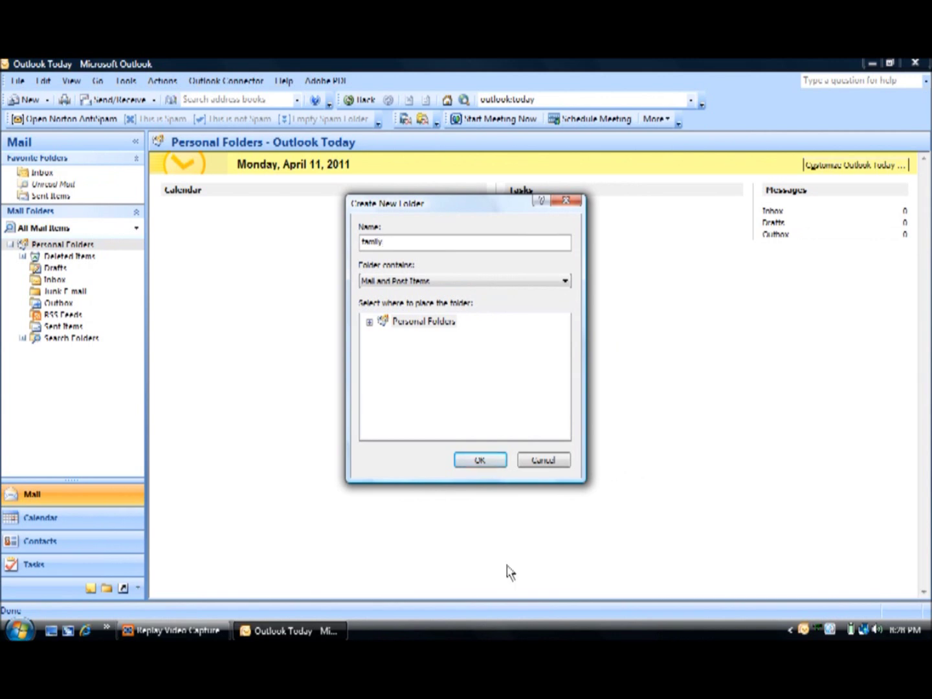
{"action": "left_click", "coordinate": [478, 462]}
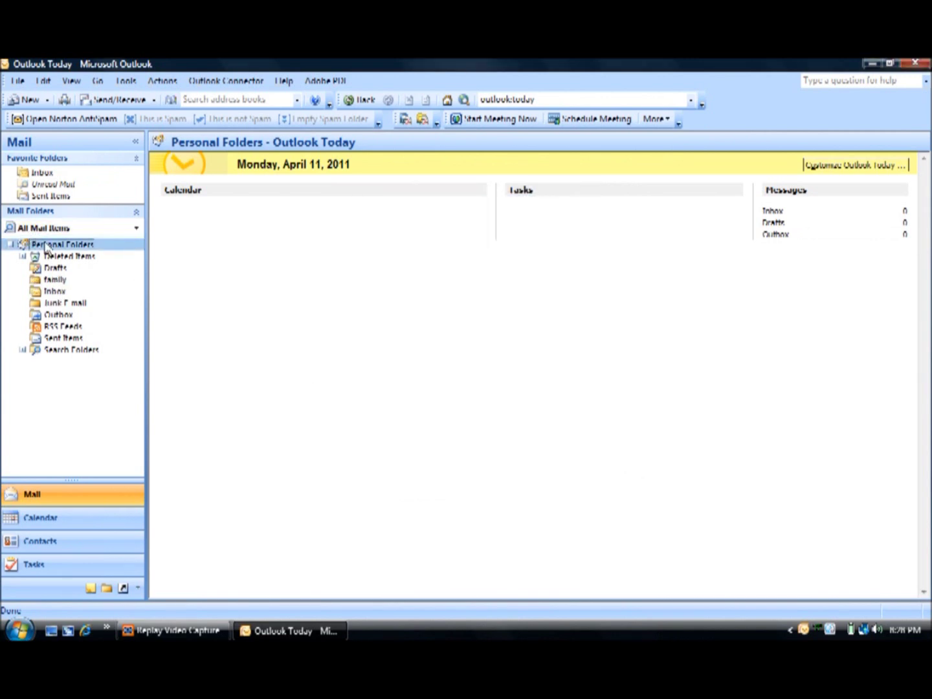
Step: Create a second 'co-workers' folder inside Personal Folders
{"action": "right_click", "coordinate": [50, 249]}
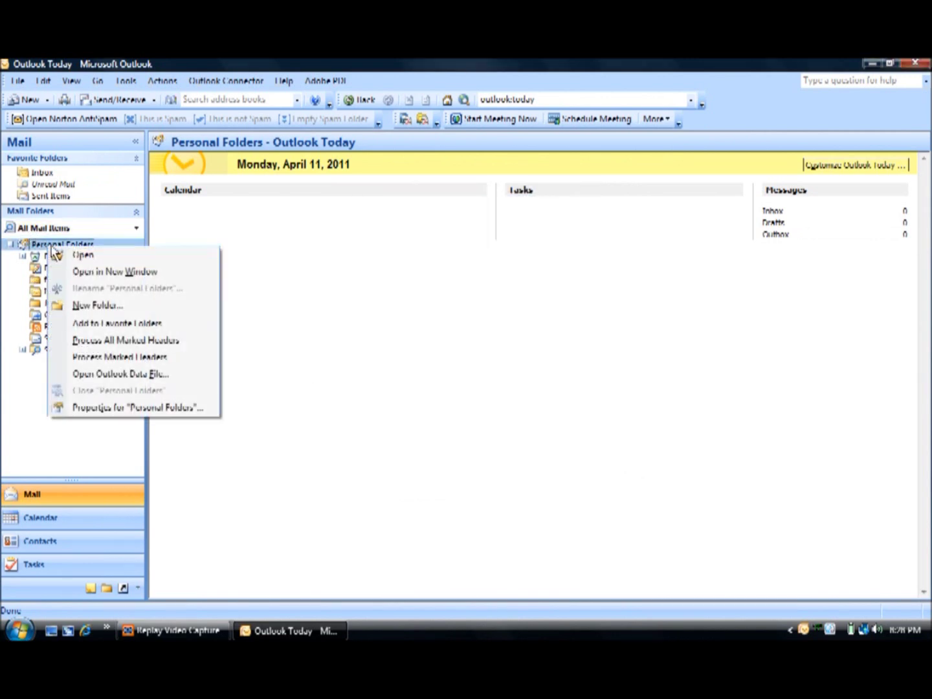
{"action": "left_click", "coordinate": [106, 306]}
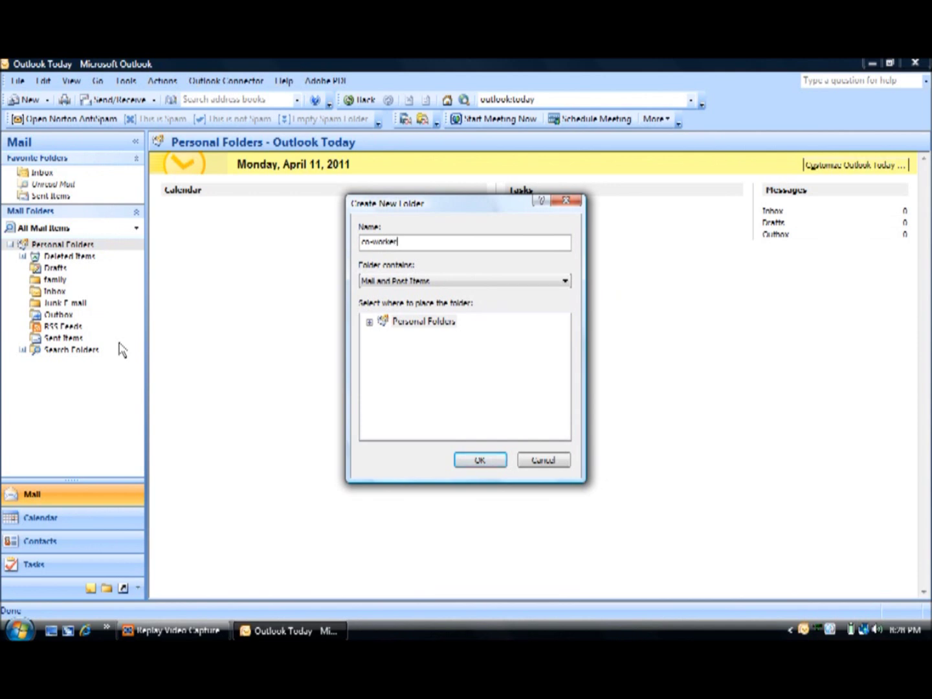
{"action": "left_click", "coordinate": [478, 460]}
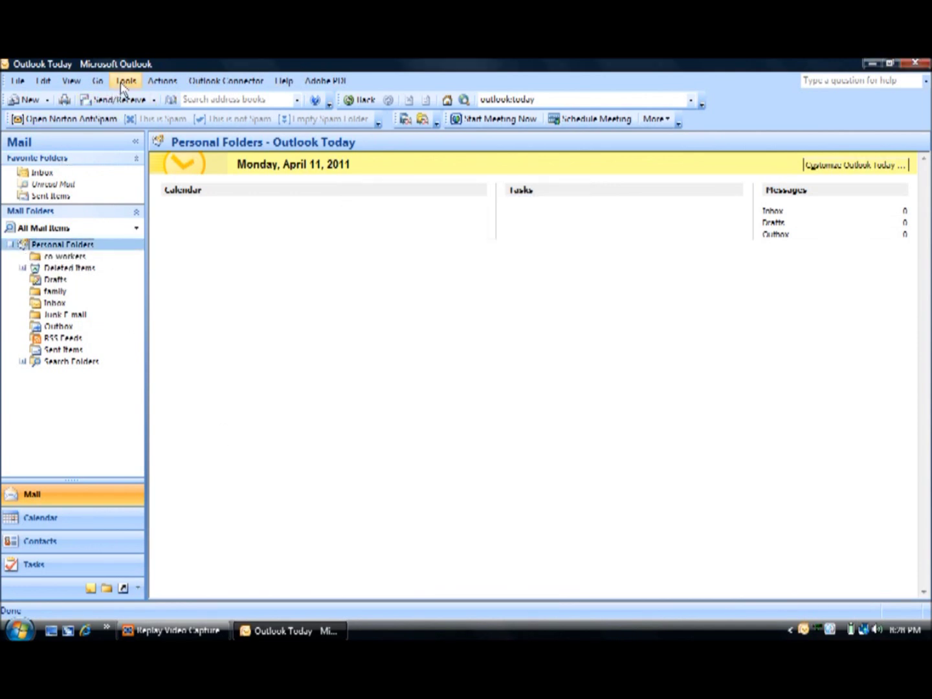
{"action": "left_click", "coordinate": [124, 84]}
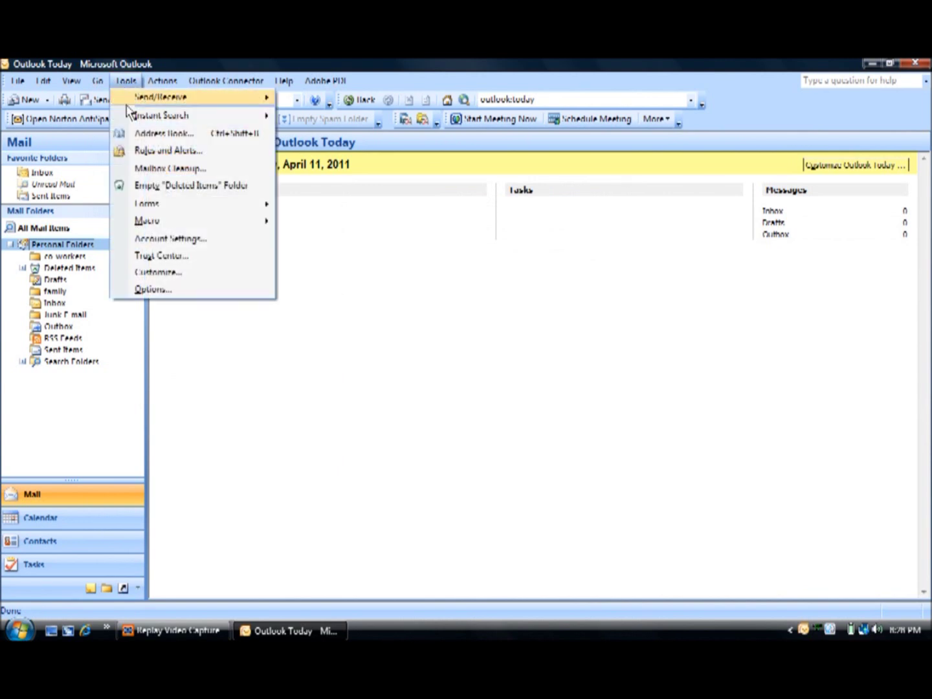
Step: Start a new rule in Rules and Alerts from the move-messages-from-someone template
{"action": "left_click", "coordinate": [163, 153]}
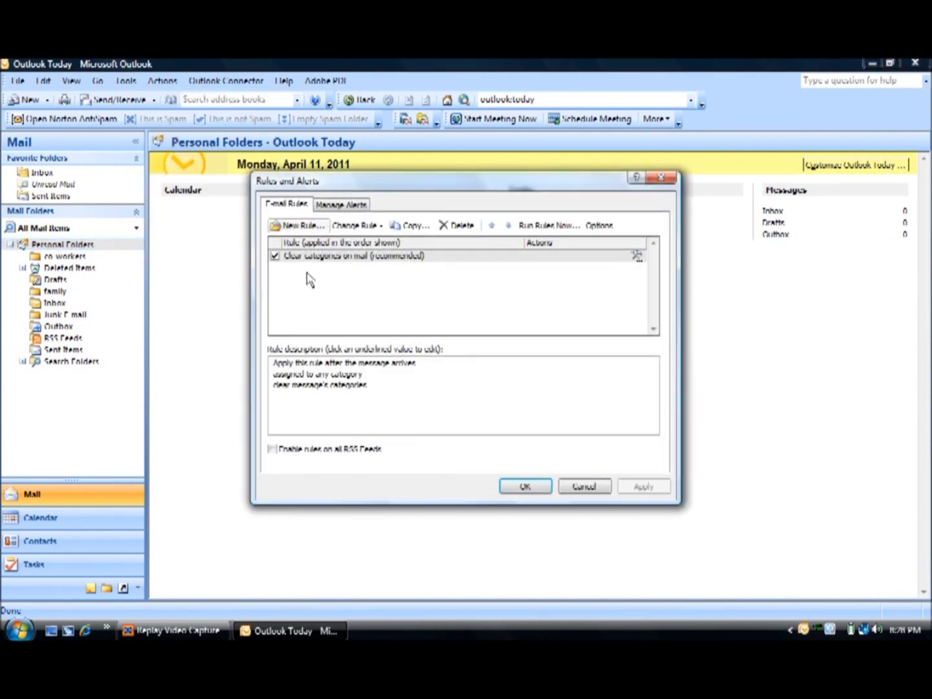
{"action": "left_click", "coordinate": [301, 227]}
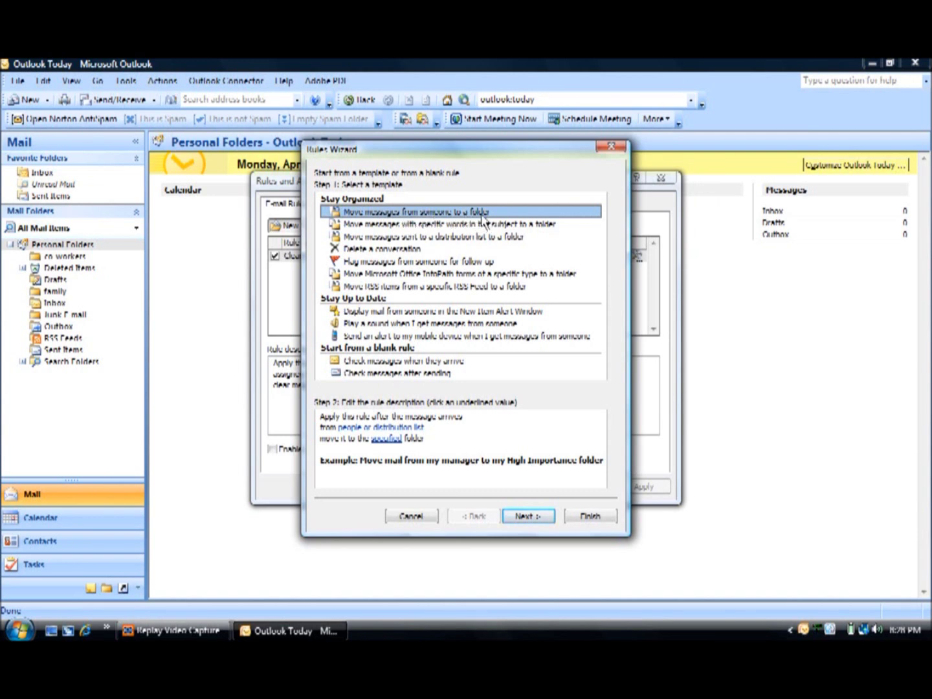
{"action": "left_click", "coordinate": [335, 431]}
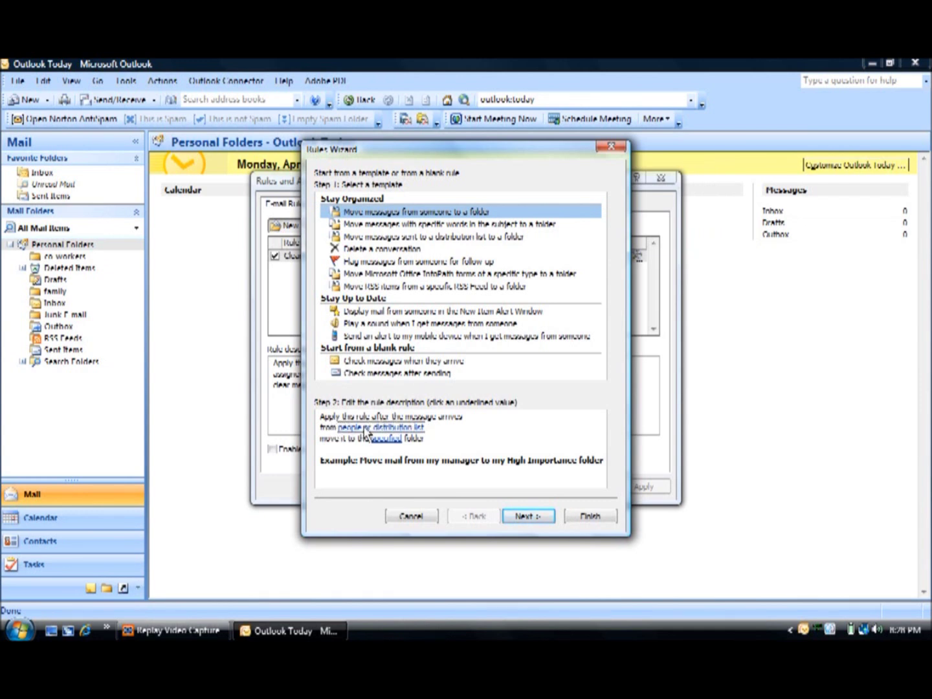
{"action": "left_click", "coordinate": [366, 431]}
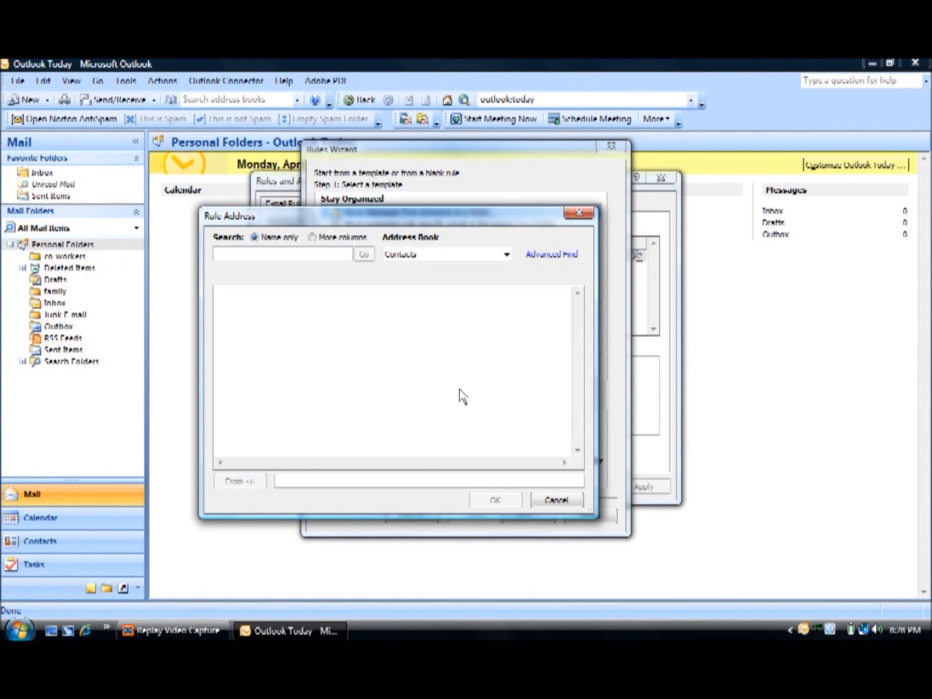
{"action": "left_click", "coordinate": [294, 483]}
{"action": "type", "text": "john@test.com"}
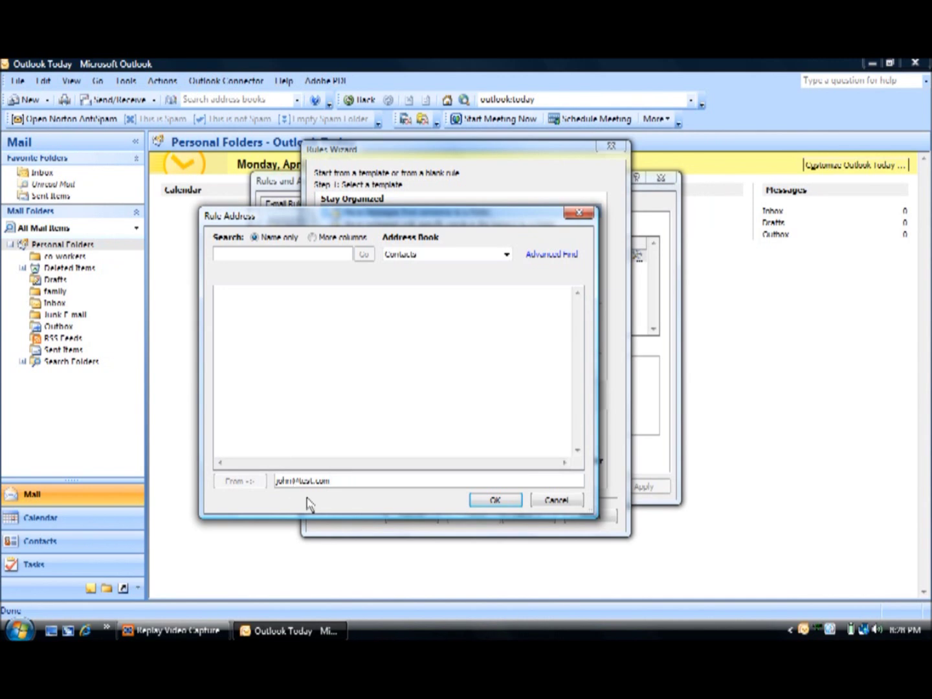
{"action": "left_click", "coordinate": [493, 503]}
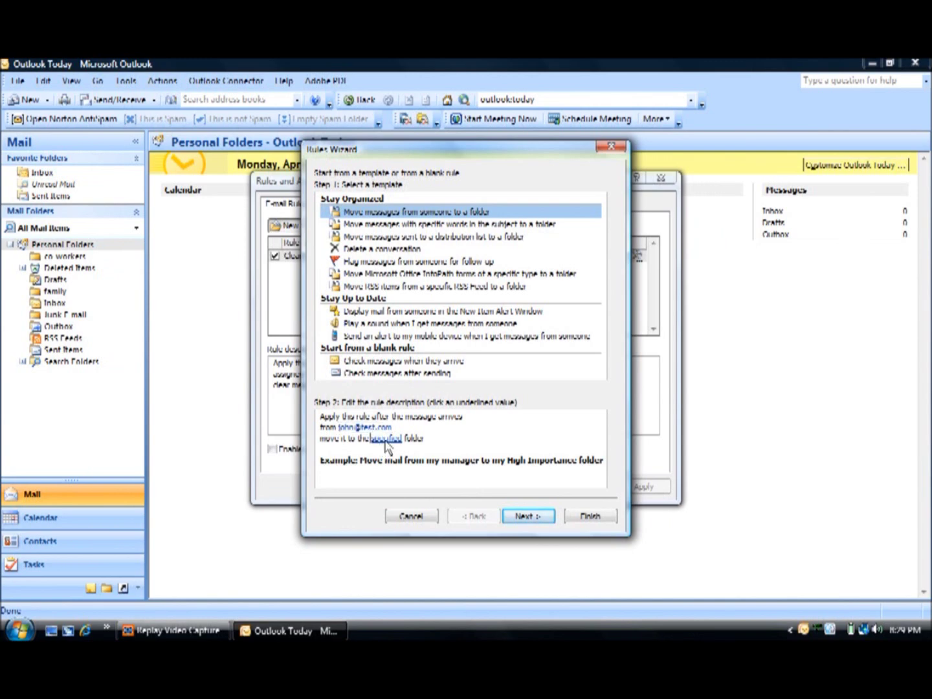
{"action": "left_click", "coordinate": [386, 439]}
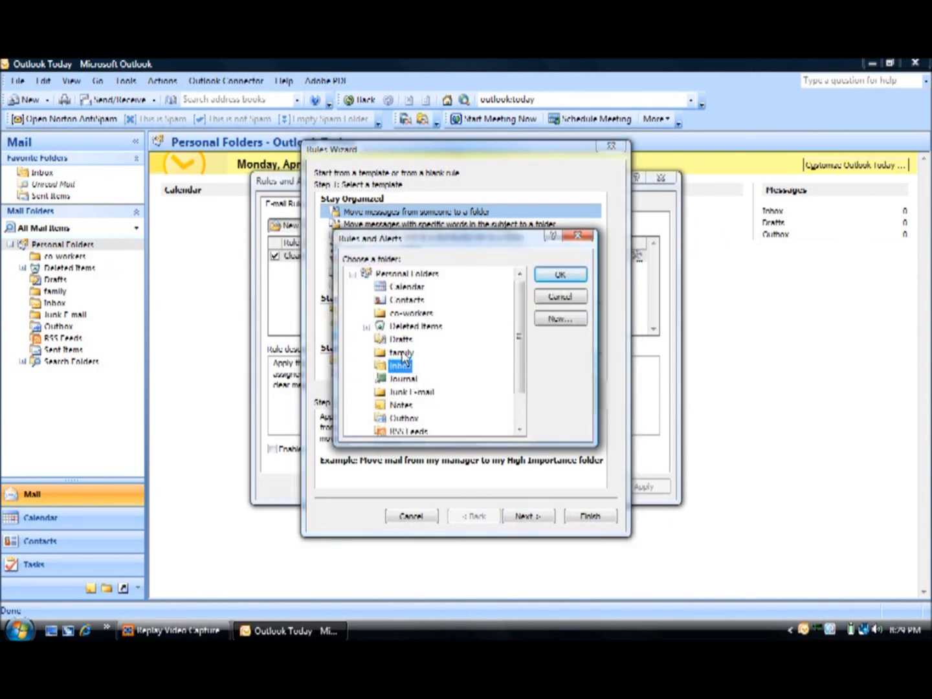
{"action": "left_click", "coordinate": [401, 354]}
{"action": "left_click", "coordinate": [568, 277]}
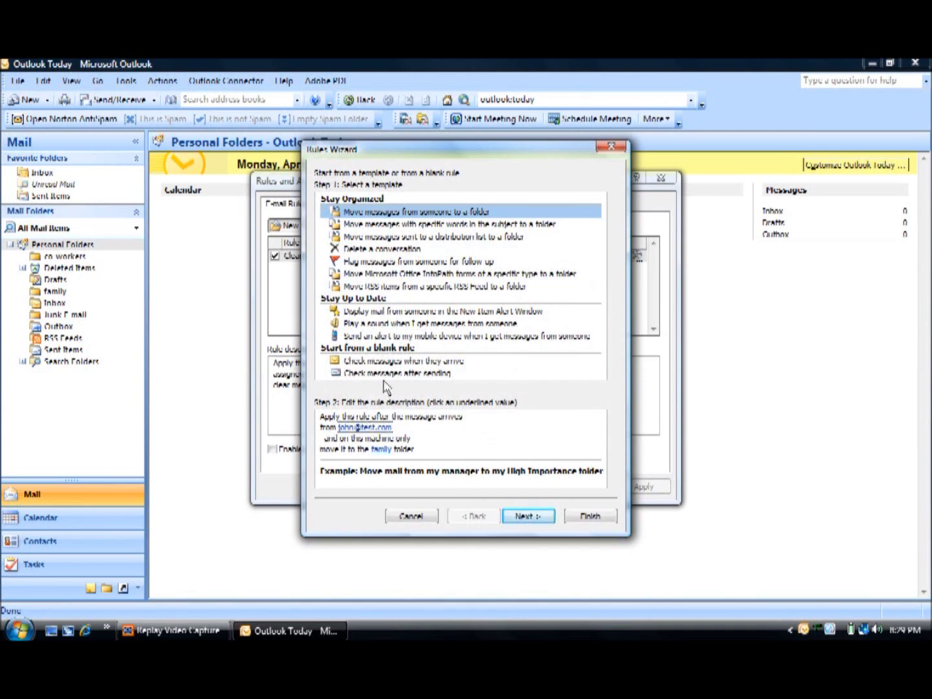
{"action": "left_click", "coordinate": [537, 521]}
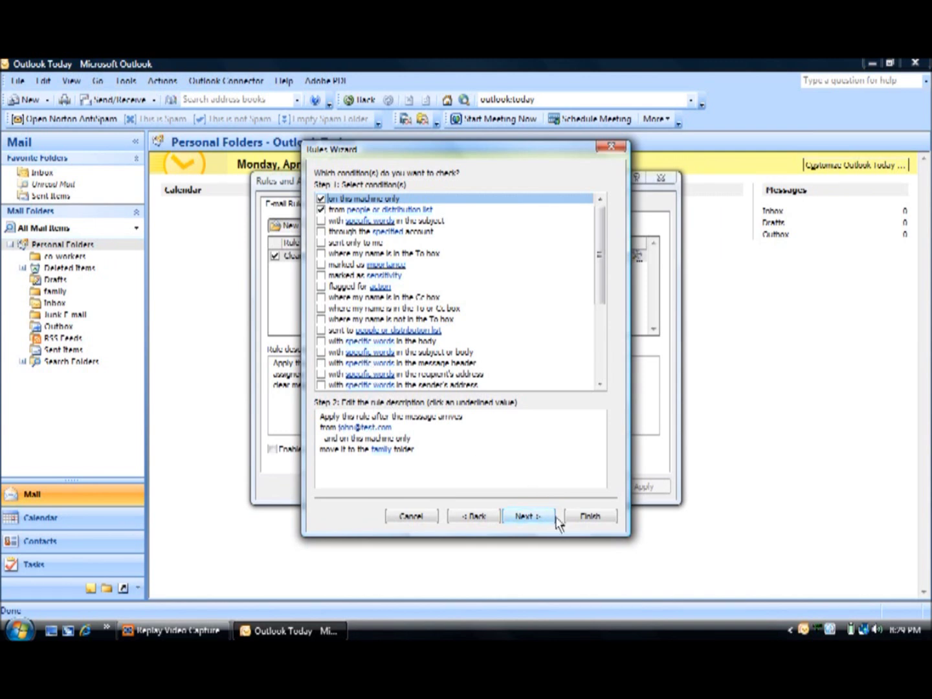
{"action": "left_click", "coordinate": [590, 517]}
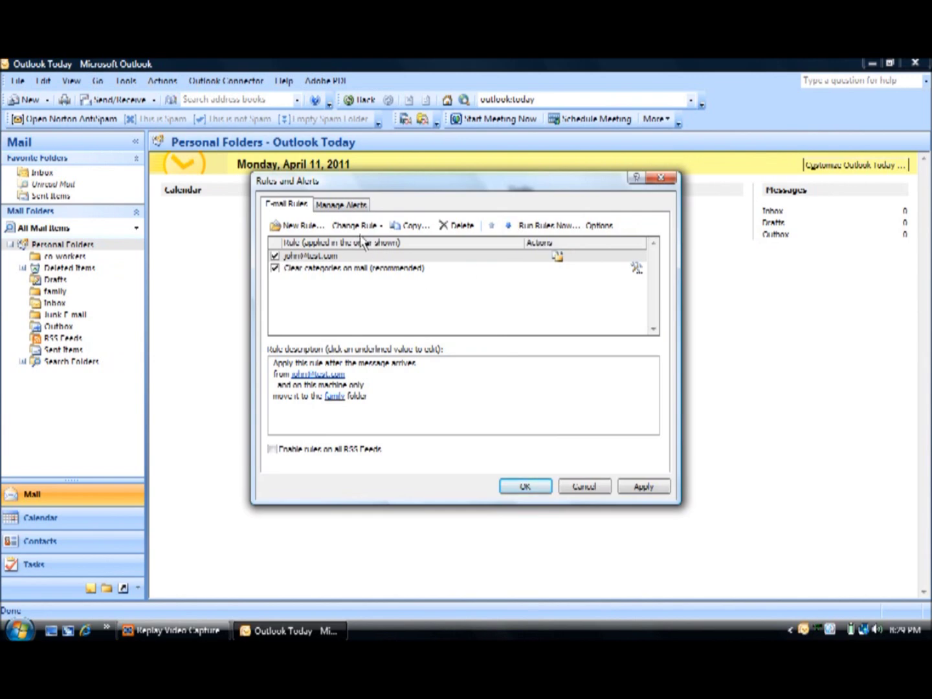
{"action": "left_click", "coordinate": [295, 231]}
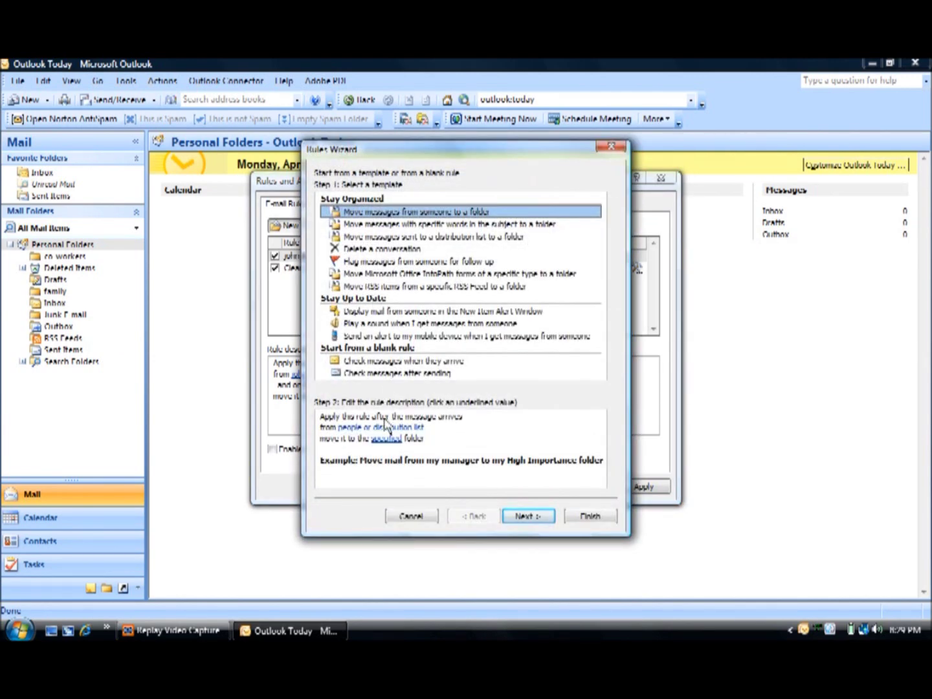
{"action": "left_click", "coordinate": [378, 428]}
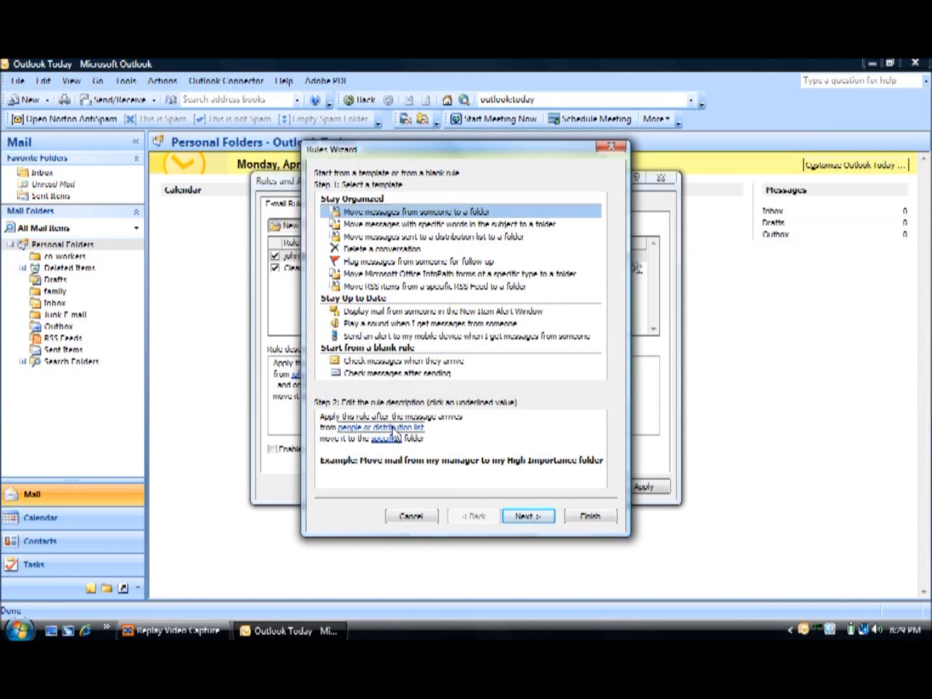
{"action": "left_click", "coordinate": [391, 429]}
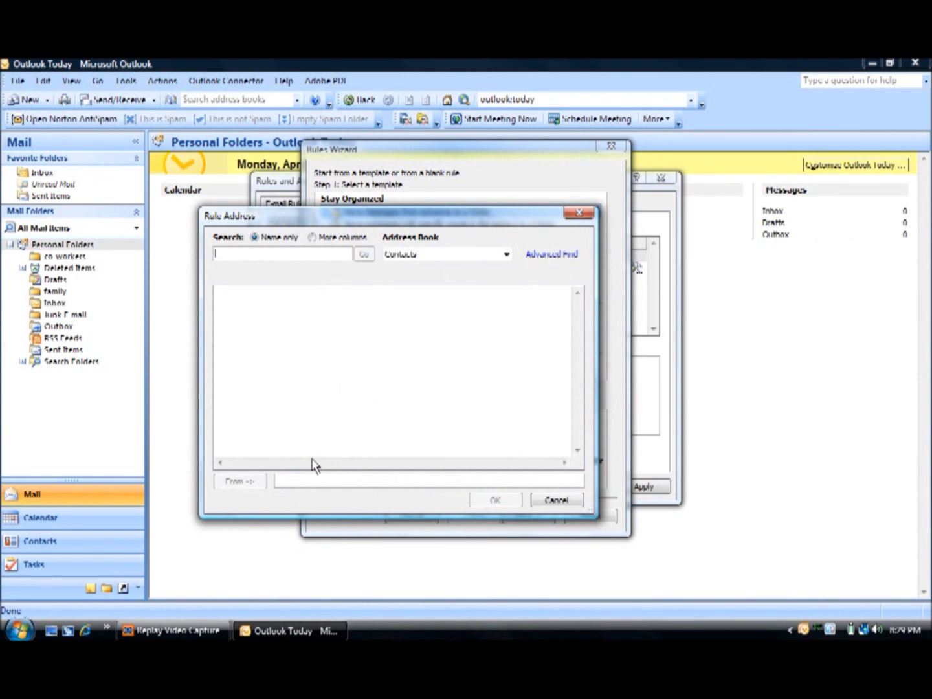
{"action": "left_click", "coordinate": [306, 482]}
{"action": "type", "text": "june@test.com"}
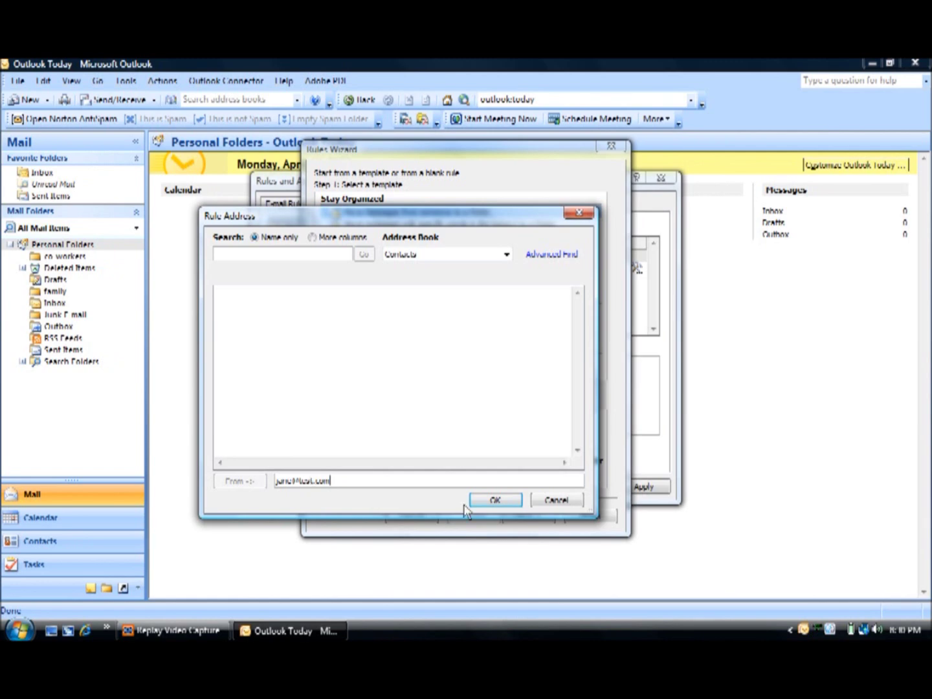
{"action": "left_click", "coordinate": [505, 501]}
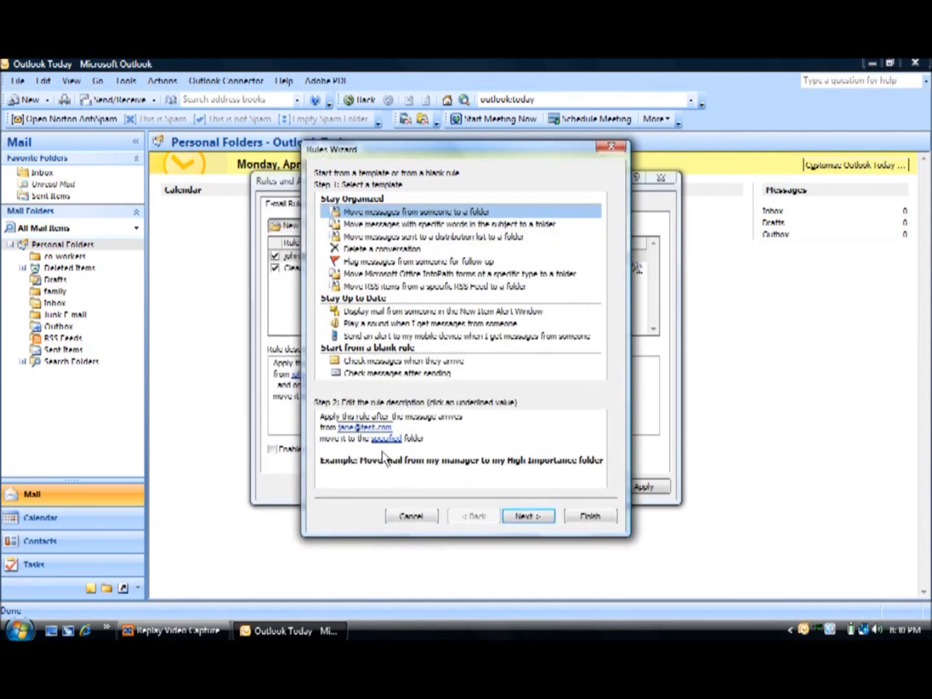
{"action": "left_click", "coordinate": [382, 439]}
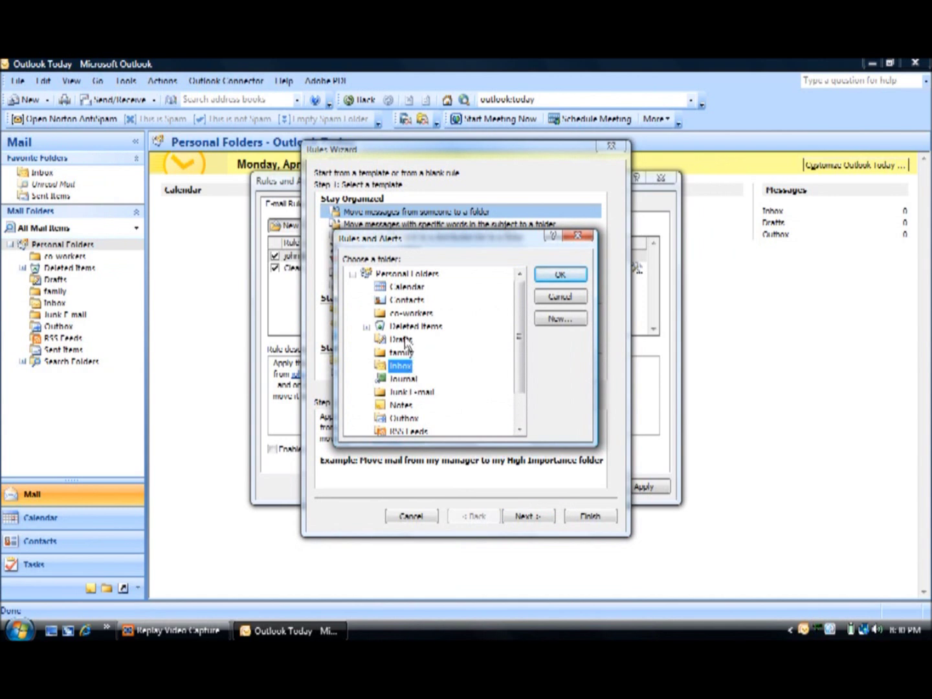
{"action": "left_click", "coordinate": [403, 313]}
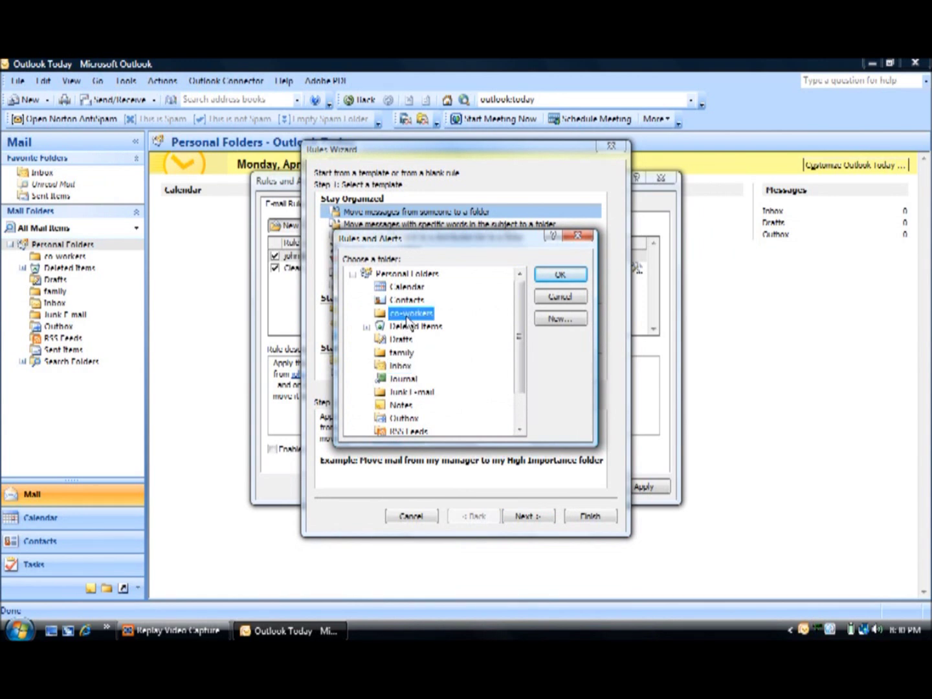
{"action": "left_click", "coordinate": [555, 277]}
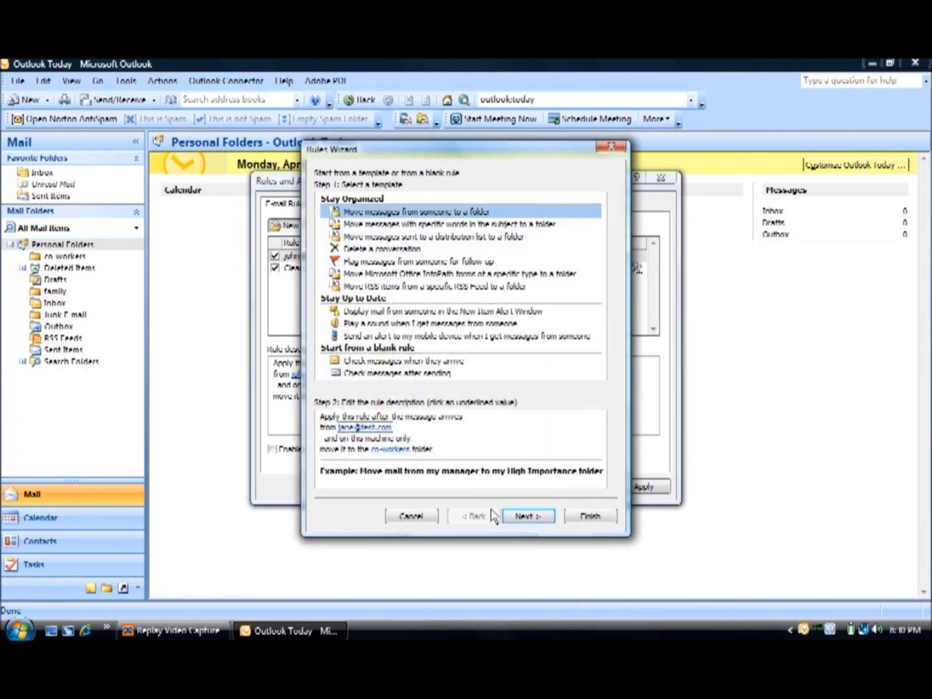
{"action": "left_click", "coordinate": [587, 520]}
{"action": "left_click", "coordinate": [600, 520]}
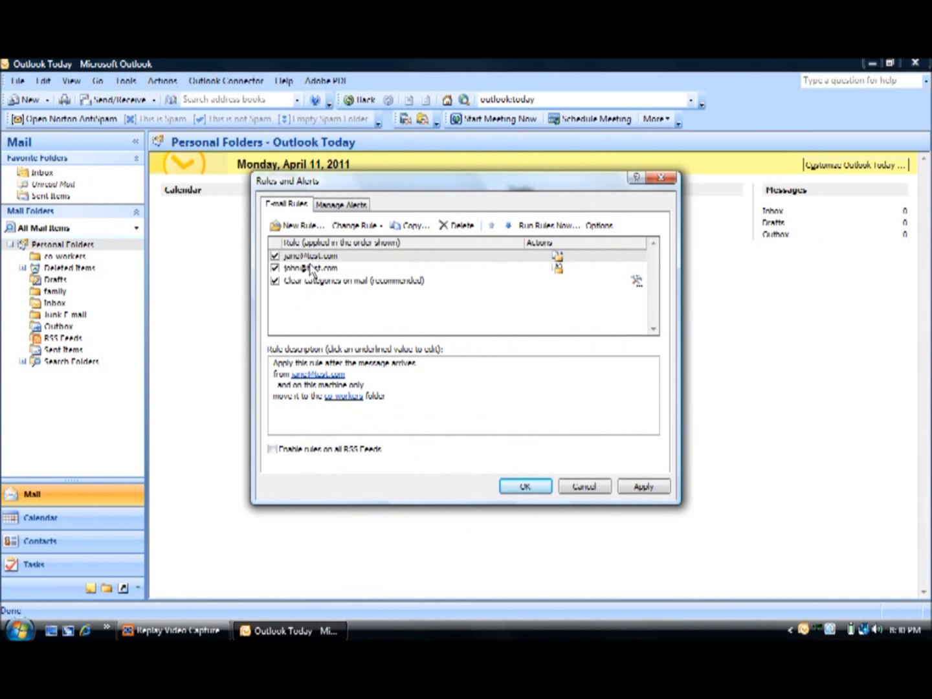
Step: Apply the two sender rules in the Rules and Alerts dialog
{"action": "left_click", "coordinate": [644, 490]}
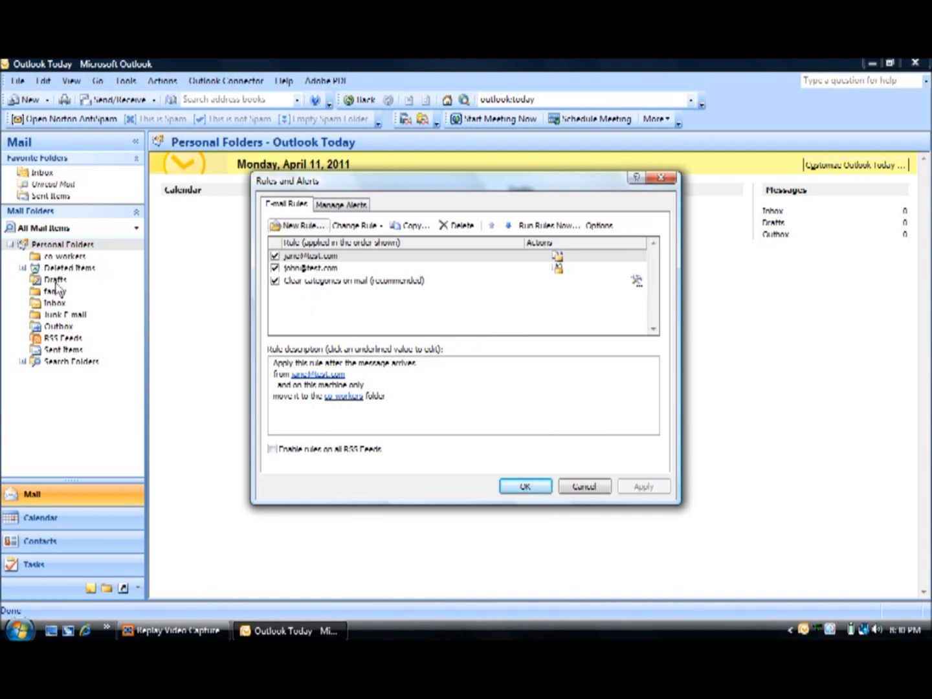
{"action": "key", "text": "Tab"}
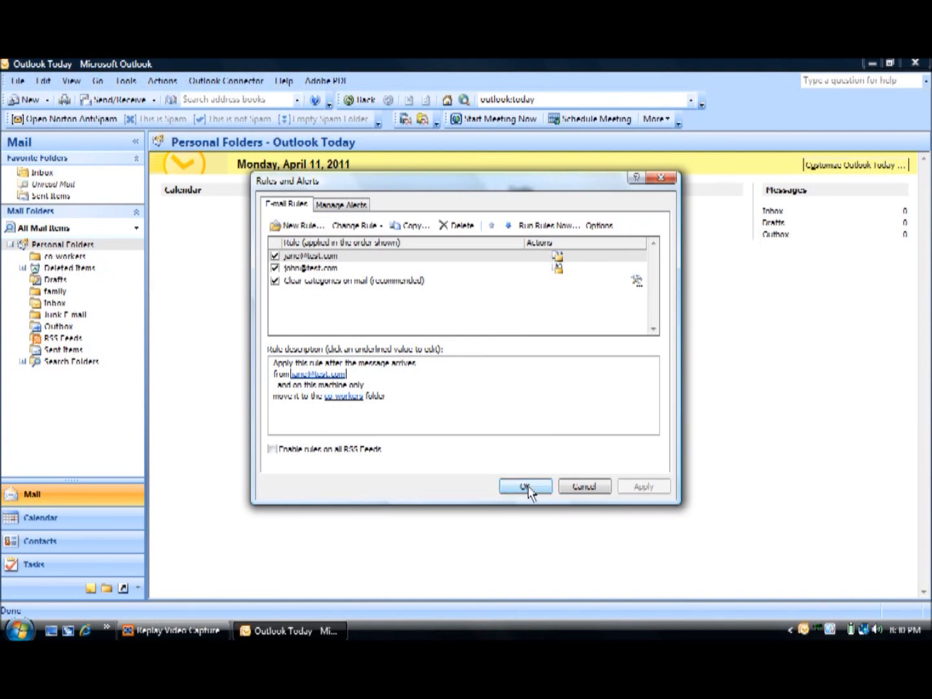